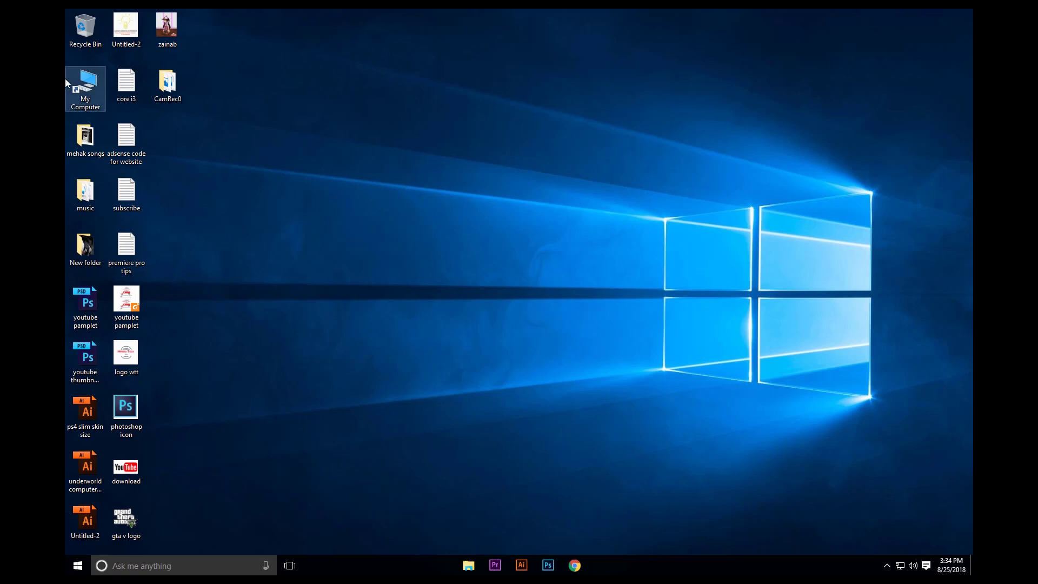
Open Computer Management from My Computer and show Disk Management under Storage
{"action": "left_click", "coordinate": [86, 89]}
{"action": "right_click", "coordinate": [83, 89]}
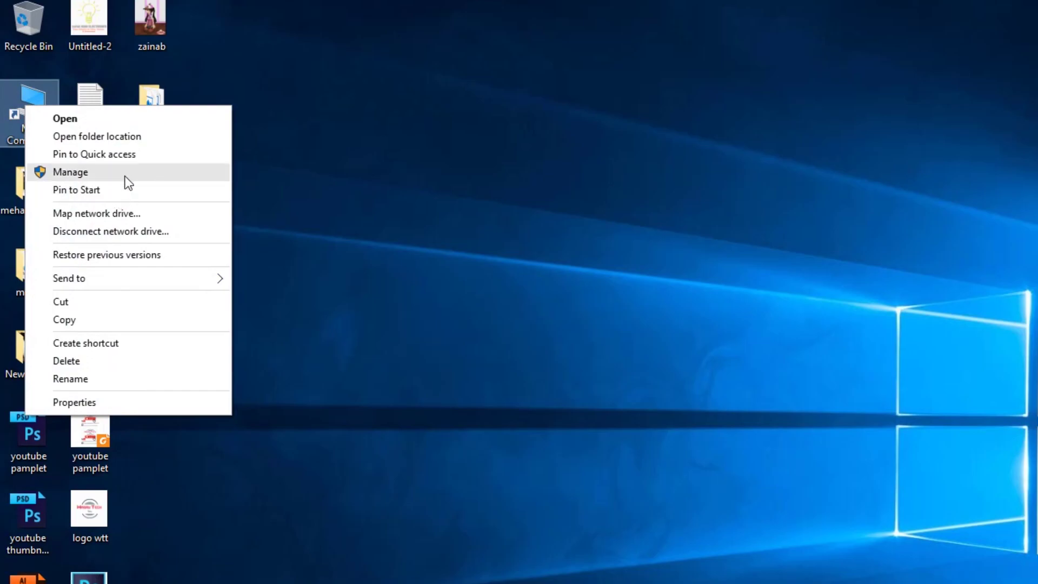
{"action": "left_click", "coordinate": [125, 176]}
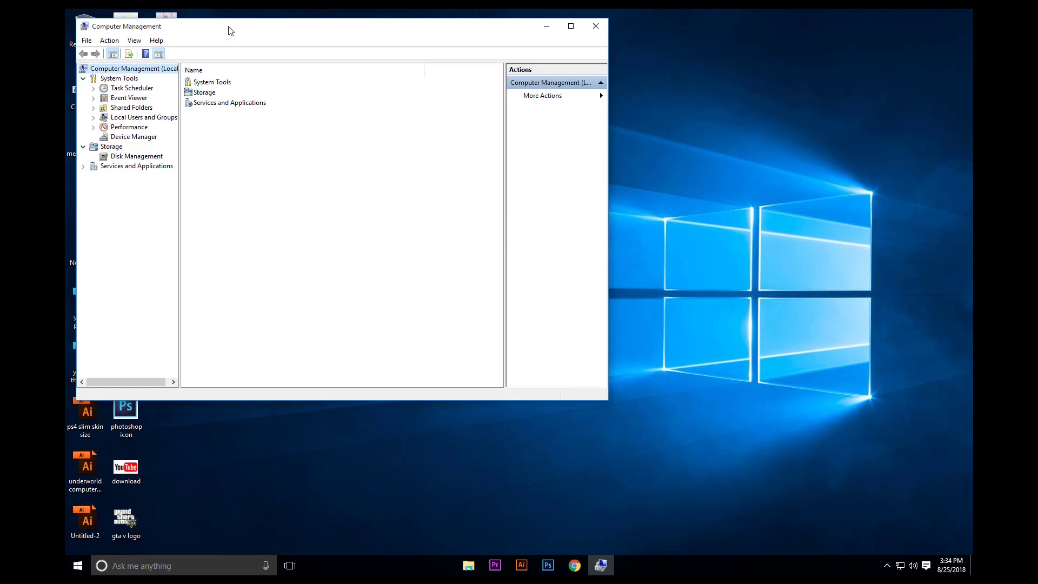
{"action": "left_click_drag", "start_coordinate": [228, 27], "coordinate": [368, 149]}
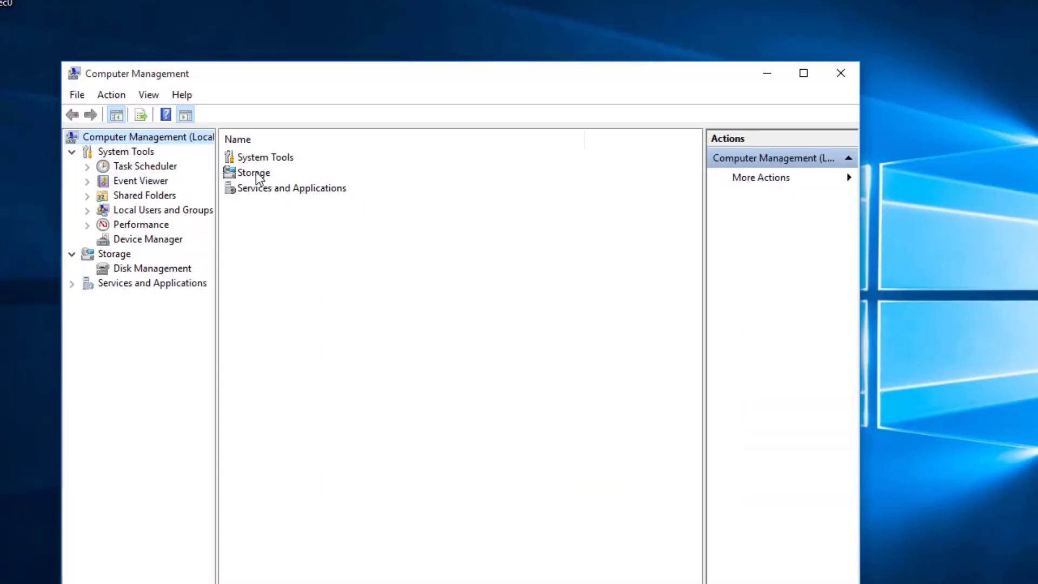
{"action": "double_click", "coordinate": [254, 173]}
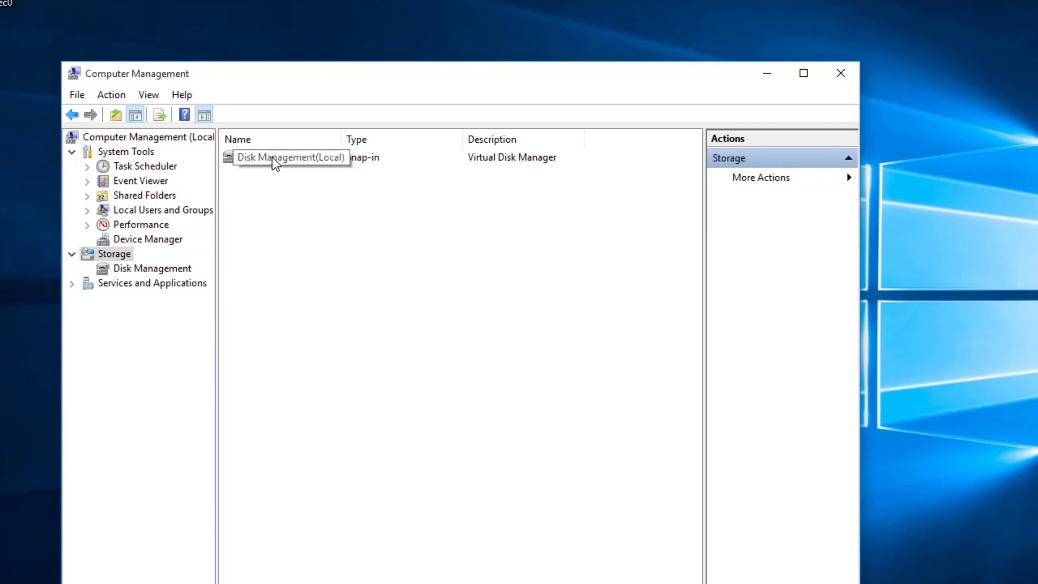
{"action": "double_click", "coordinate": [272, 158]}
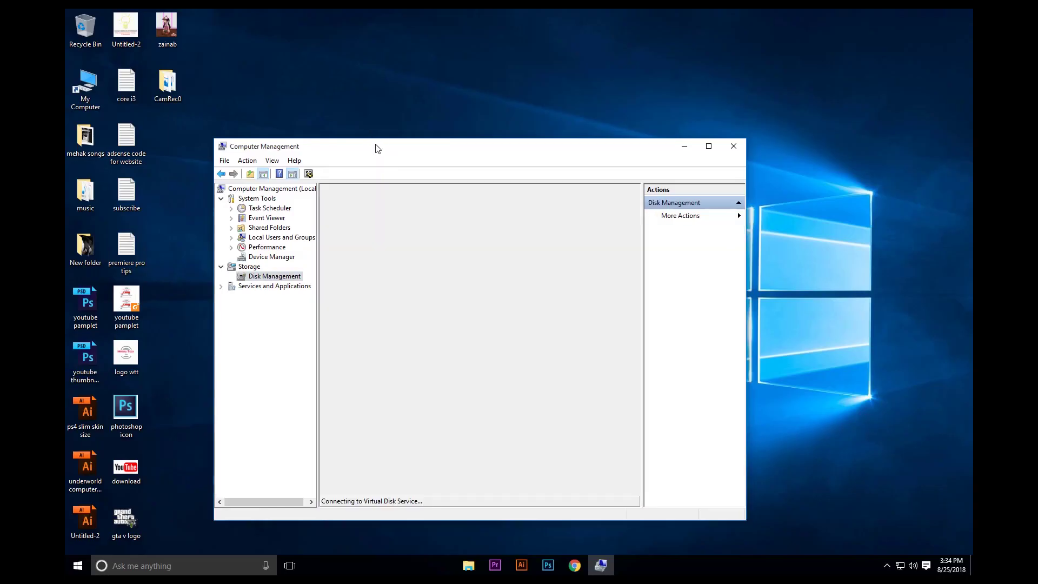
{"action": "left_click_drag", "start_coordinate": [357, 127], "coordinate": [352, 115]}
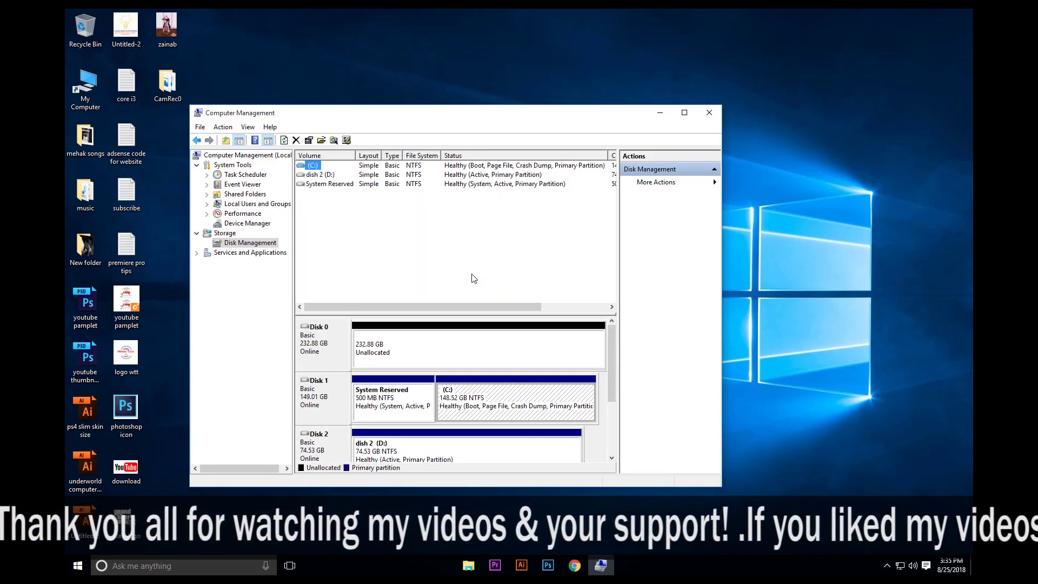
Select Disk 0's 232.88 GB unallocated space in the graphical disk view
{"action": "scroll", "coordinate": [609, 338], "scroll_direction": "down", "scroll_amount": 1}
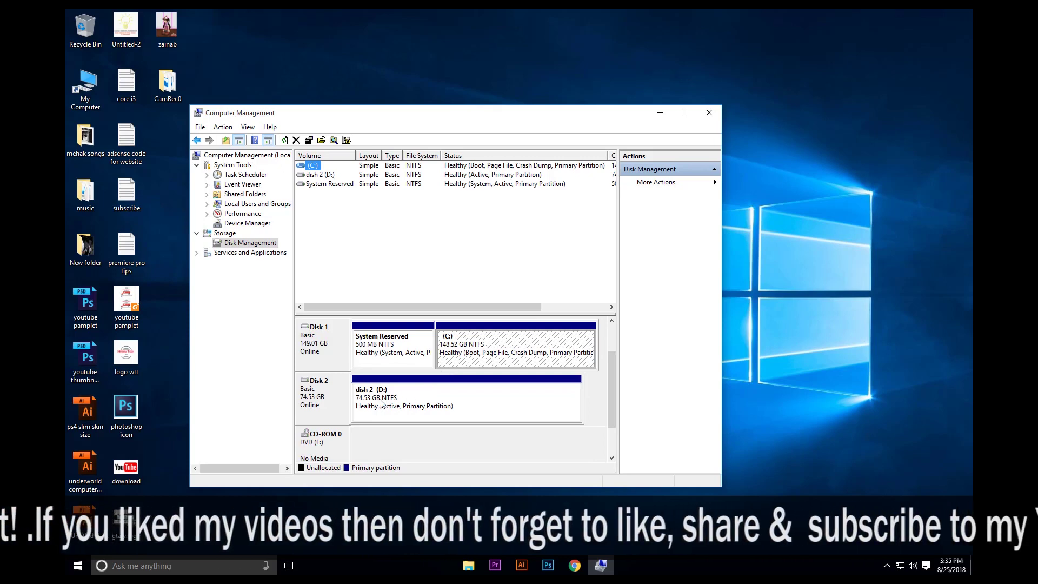
{"action": "scroll", "coordinate": [609, 360], "scroll_direction": "up", "scroll_amount": 1}
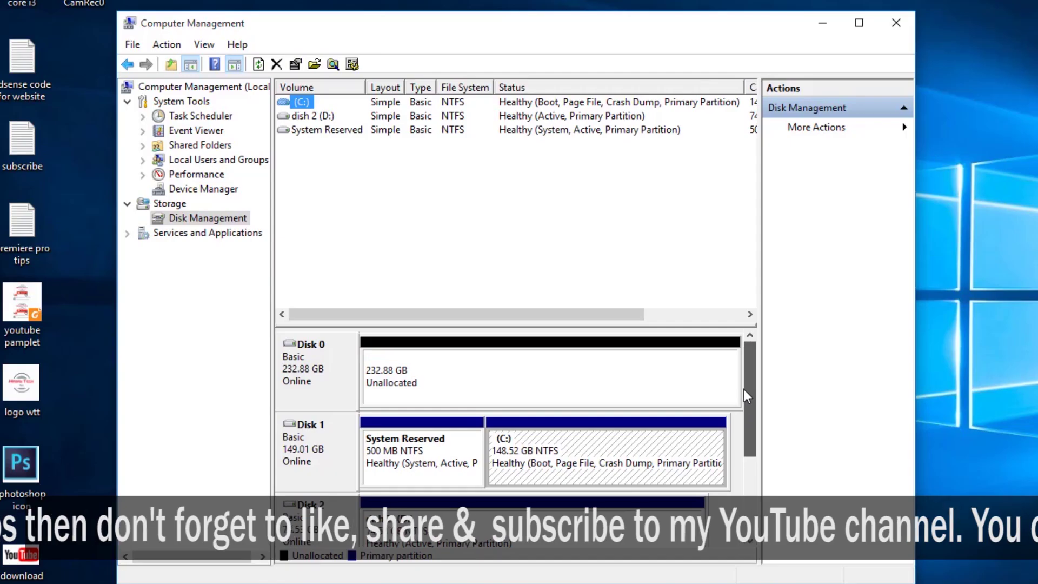
{"action": "left_click", "coordinate": [548, 394]}
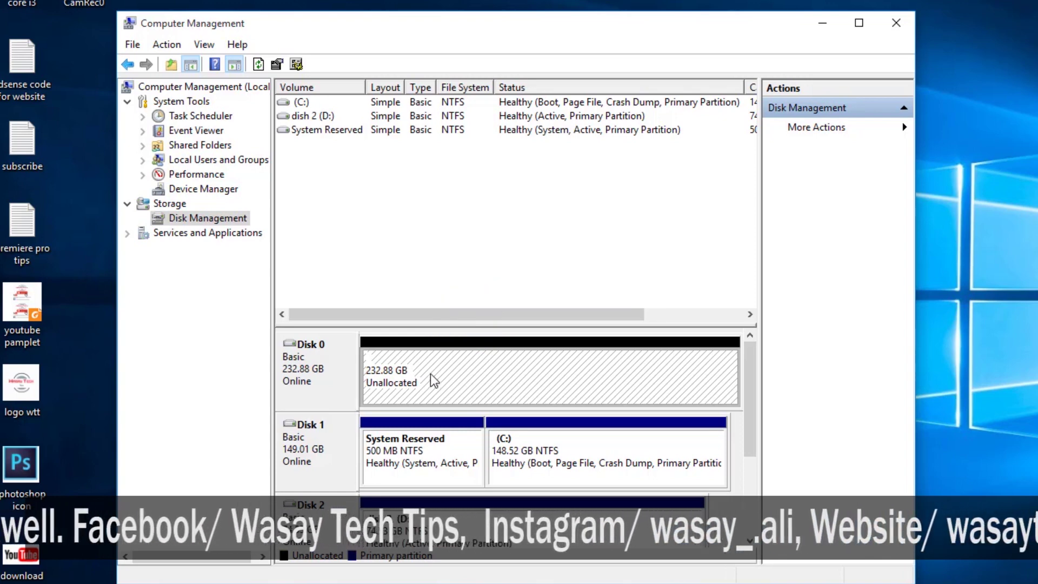
Start a New Simple Volume on Disk 0's unallocated space, reaching the 238473 MB size page
{"action": "right_click", "coordinate": [399, 373]}
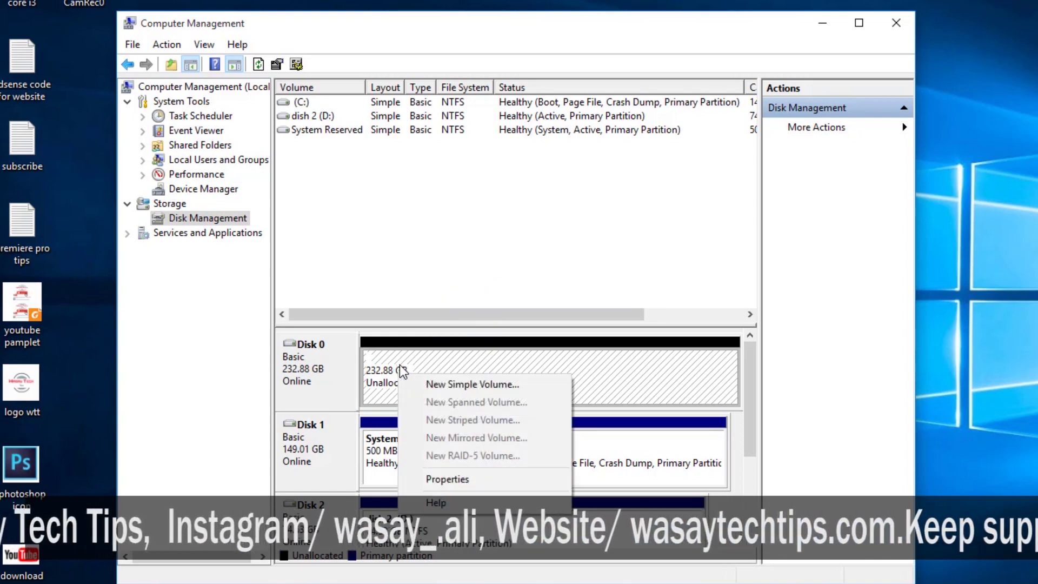
{"action": "left_click", "coordinate": [472, 385]}
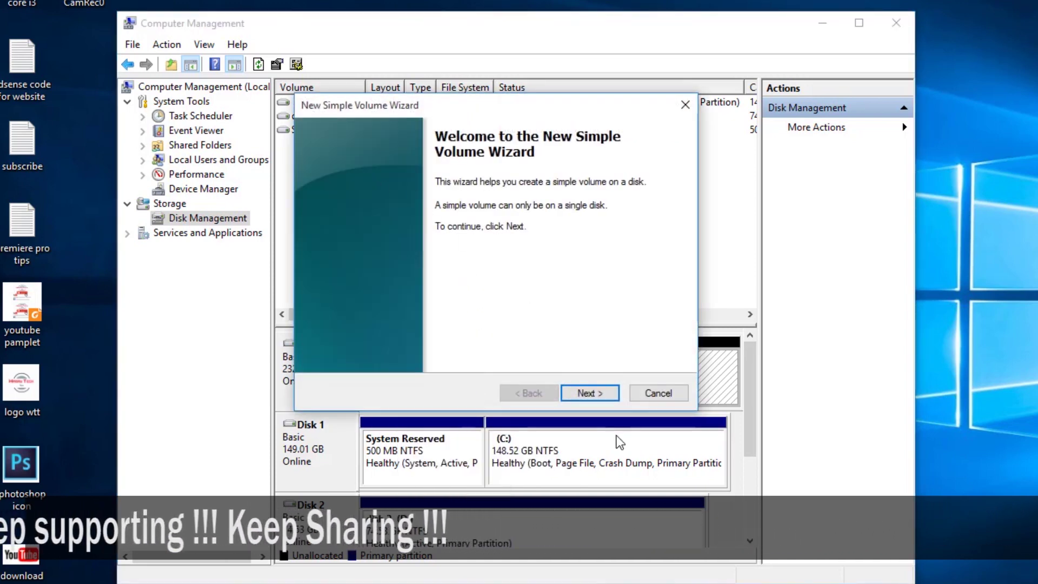
{"action": "left_click", "coordinate": [590, 394]}
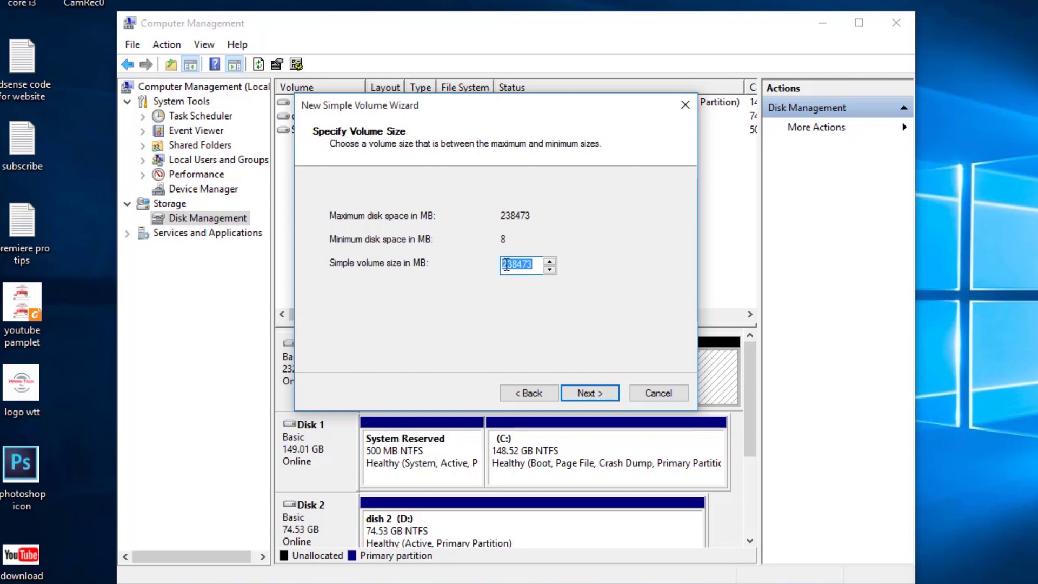
Keep the full 238473 MB size and assign drive letter B to the new volume
{"action": "left_click", "coordinate": [604, 394]}
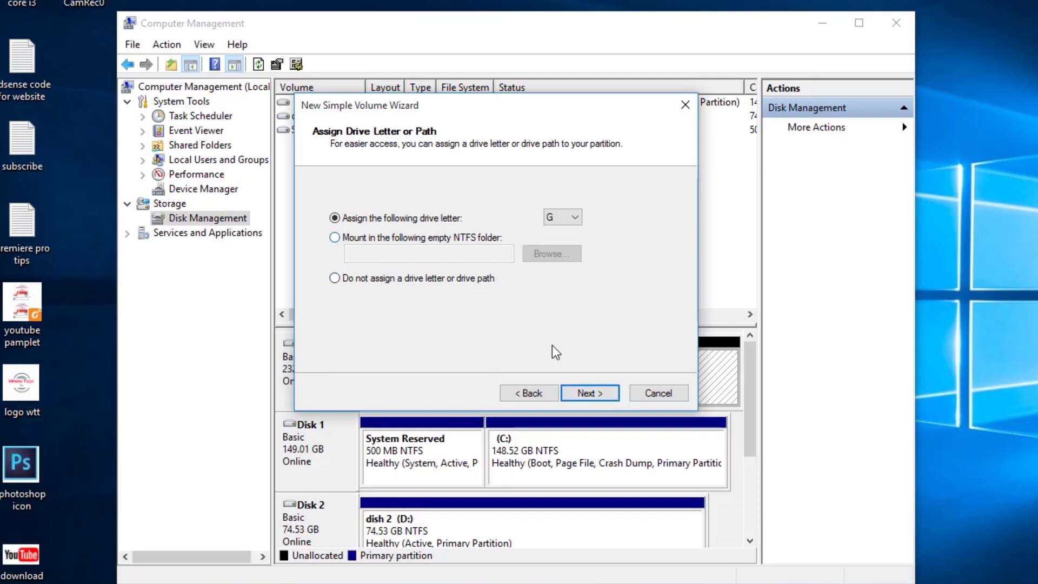
{"action": "left_click", "coordinate": [572, 219]}
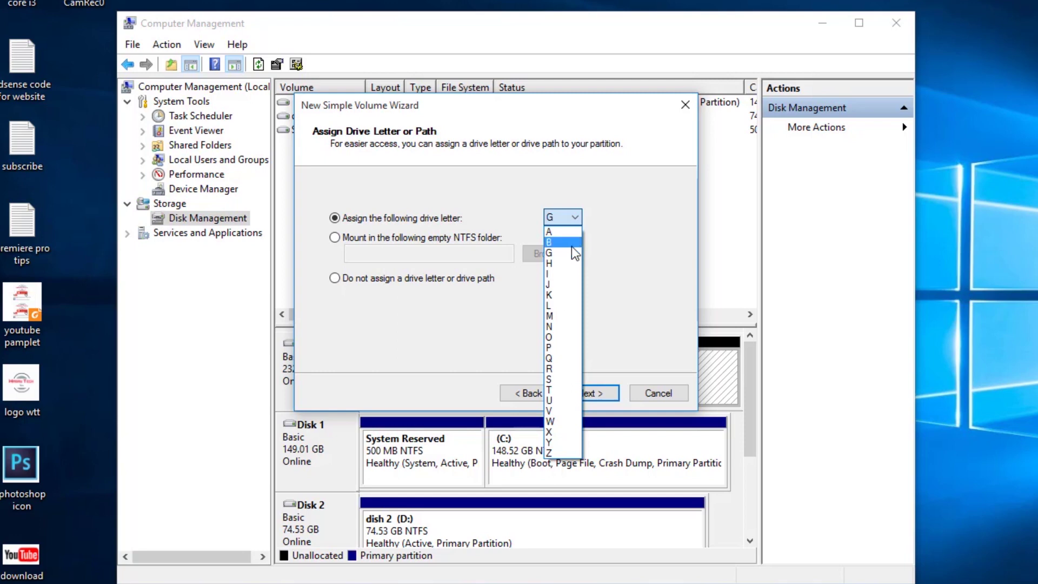
{"action": "left_click", "coordinate": [572, 245]}
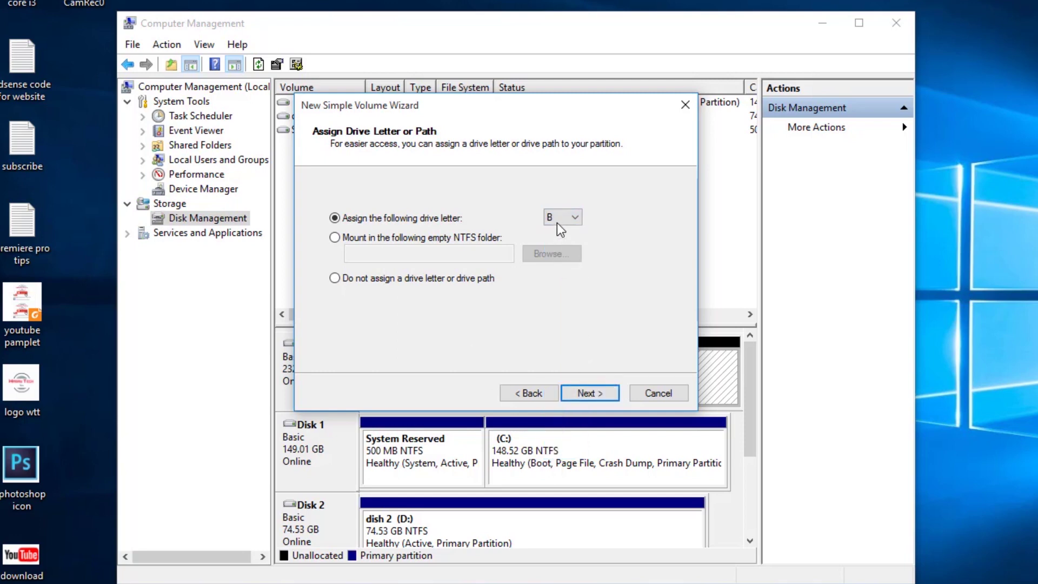
{"action": "left_click", "coordinate": [598, 397]}
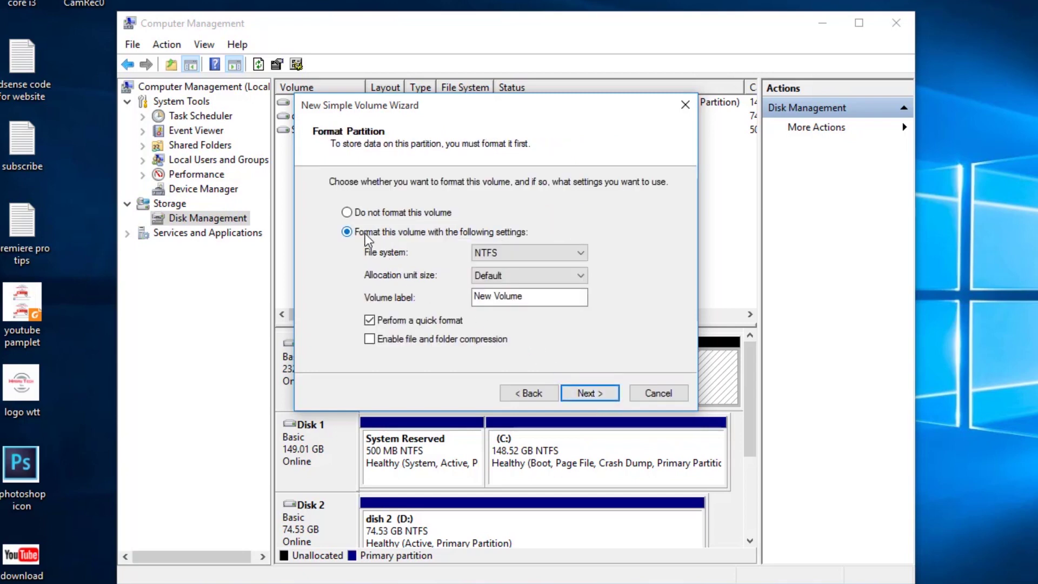
Format the volume as NTFS with Default allocation unit size and label 'Local Disk'
{"action": "left_click", "coordinate": [527, 259]}
{"action": "left_click", "coordinate": [530, 277]}
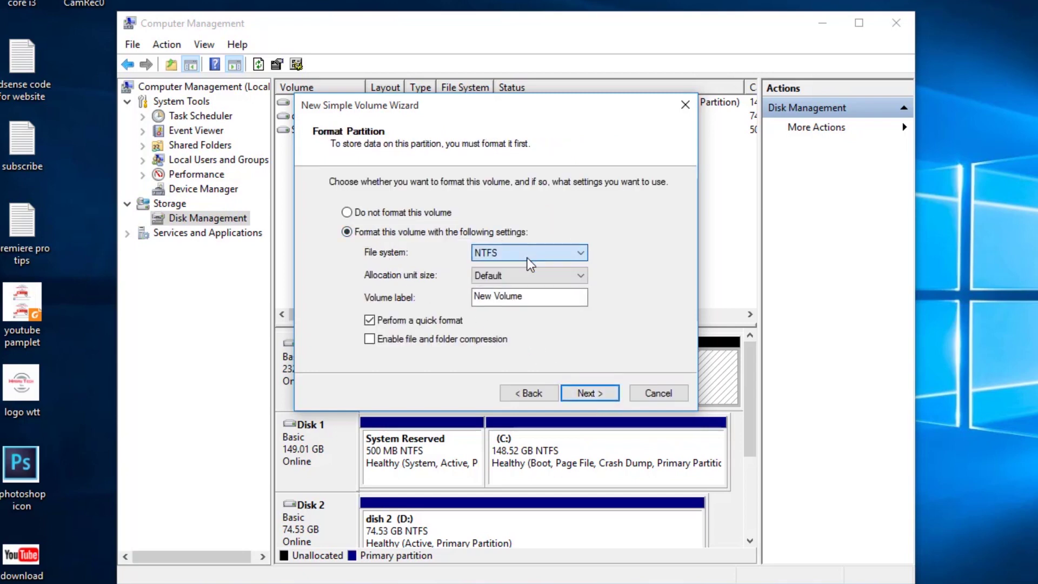
{"action": "left_click", "coordinate": [530, 275]}
{"action": "left_click", "coordinate": [530, 275]}
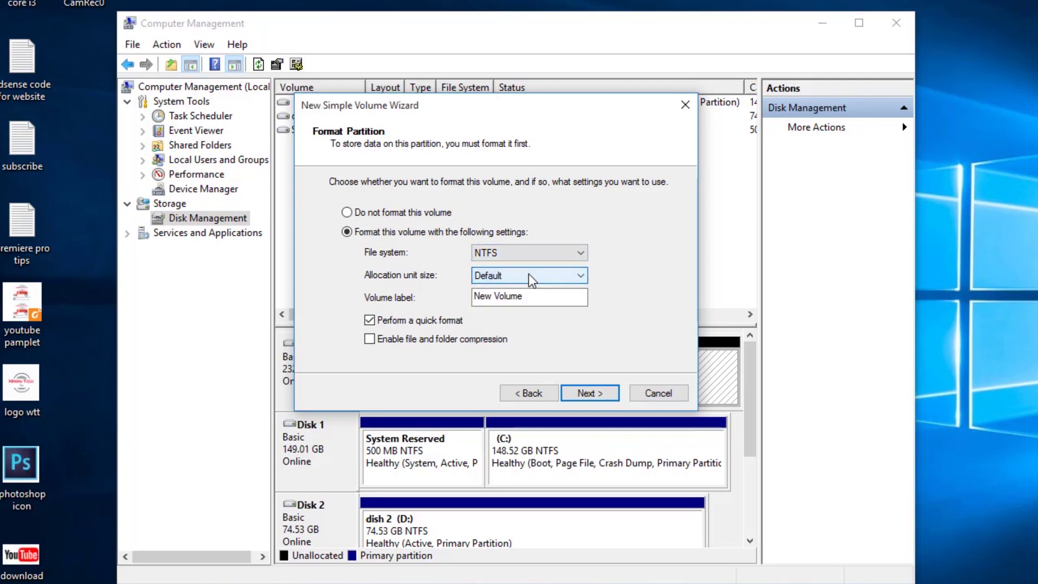
{"action": "left_click_drag", "start_coordinate": [546, 296], "coordinate": [388, 297]}
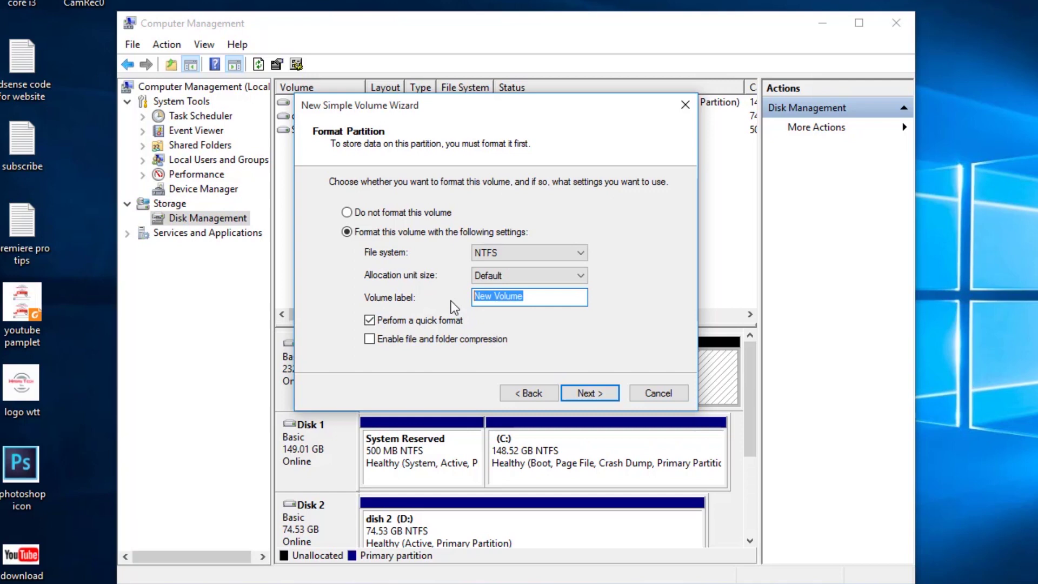
{"action": "key", "text": "BackSpace"}
{"action": "key", "text": "BackSpace"}
{"action": "type", "text": "Local Disk"}
{"action": "left_click", "coordinate": [600, 394]}
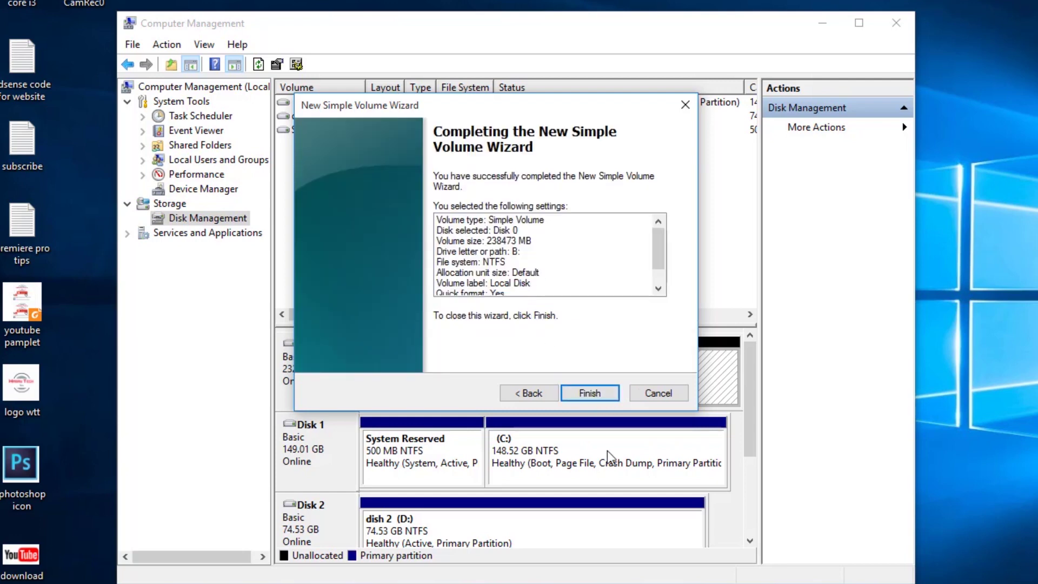
Leave quick format enabled and finish the wizard to create Local Disk (B:)
{"action": "left_click", "coordinate": [542, 396]}
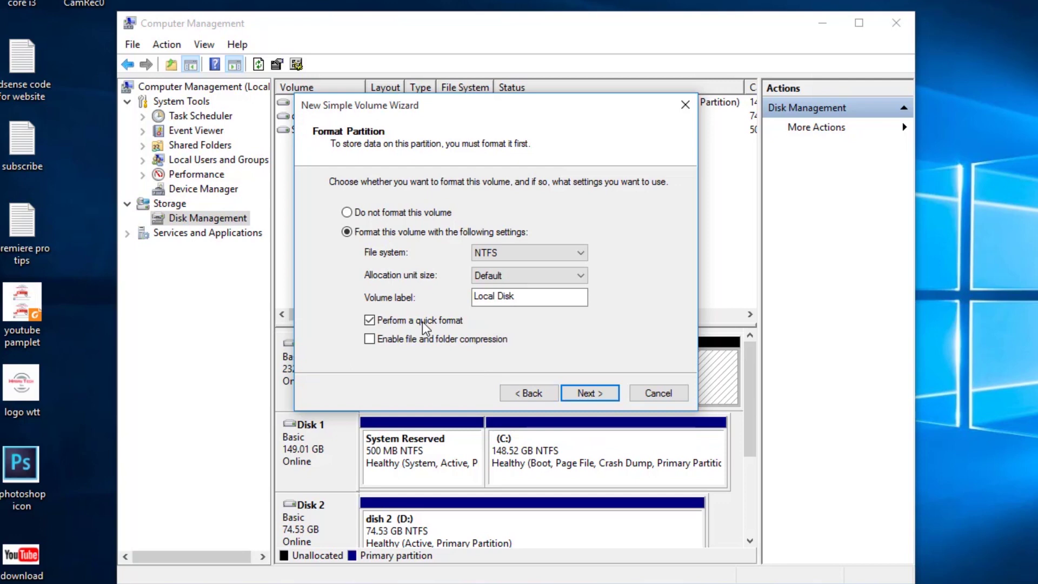
{"action": "left_click", "coordinate": [373, 320]}
{"action": "left_click", "coordinate": [371, 320]}
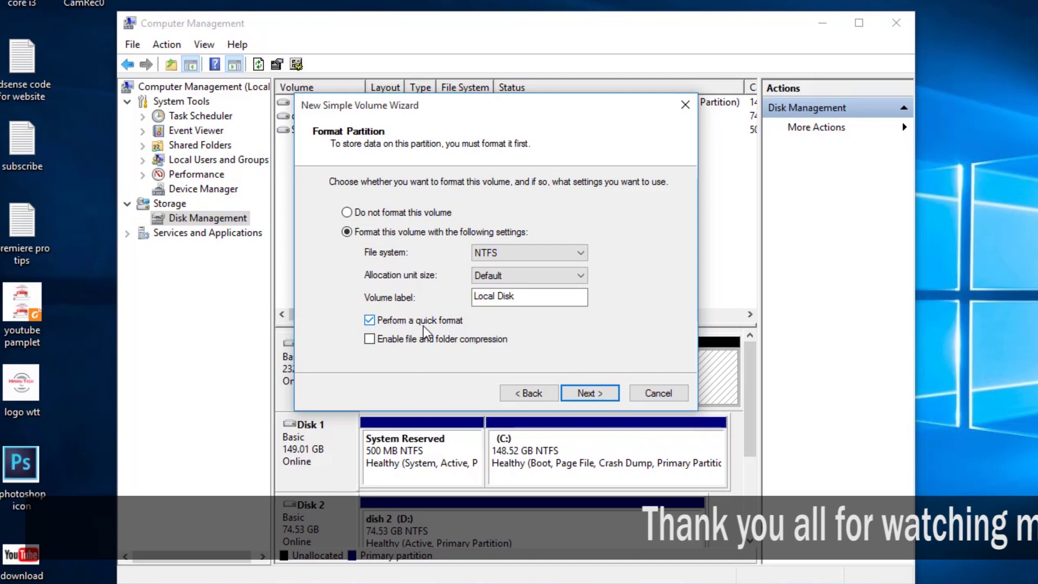
{"action": "left_click", "coordinate": [371, 322]}
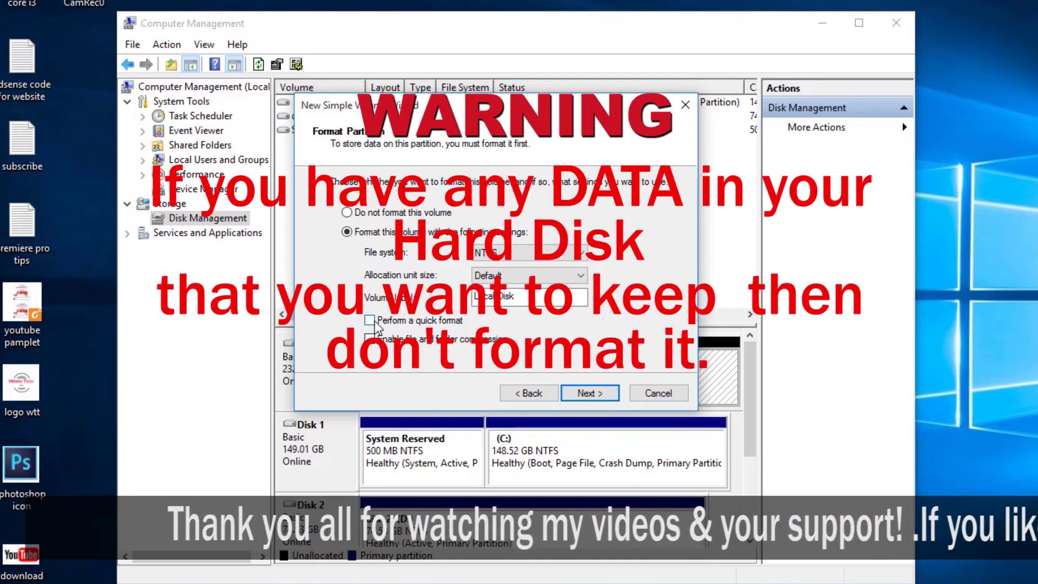
{"action": "left_click", "coordinate": [371, 321]}
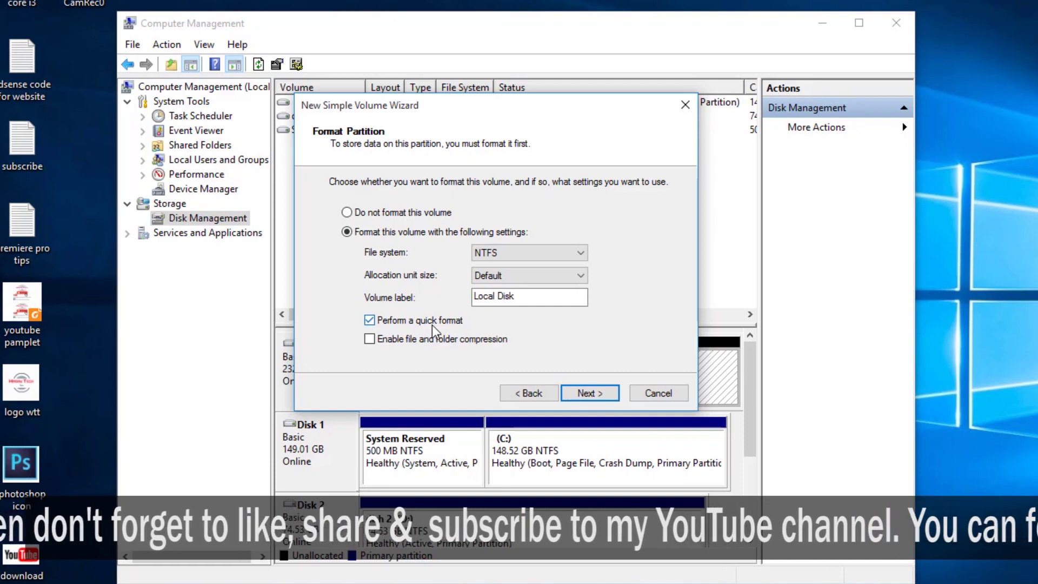
{"action": "left_click", "coordinate": [579, 393]}
{"action": "left_click", "coordinate": [580, 395]}
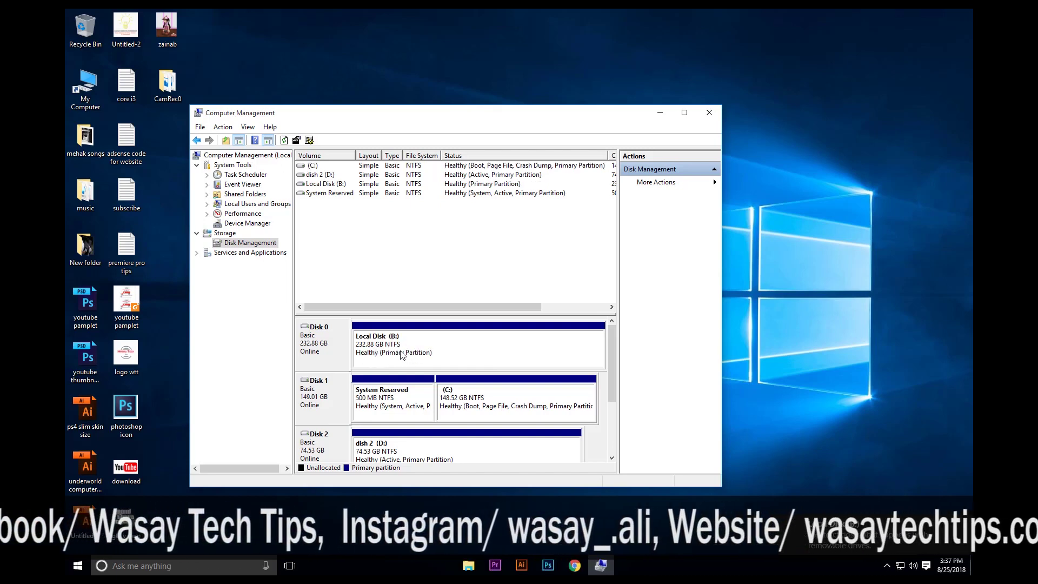
Close Computer Management and refresh the desktop
{"action": "left_click", "coordinate": [709, 113]}
{"action": "right_click", "coordinate": [282, 84]}
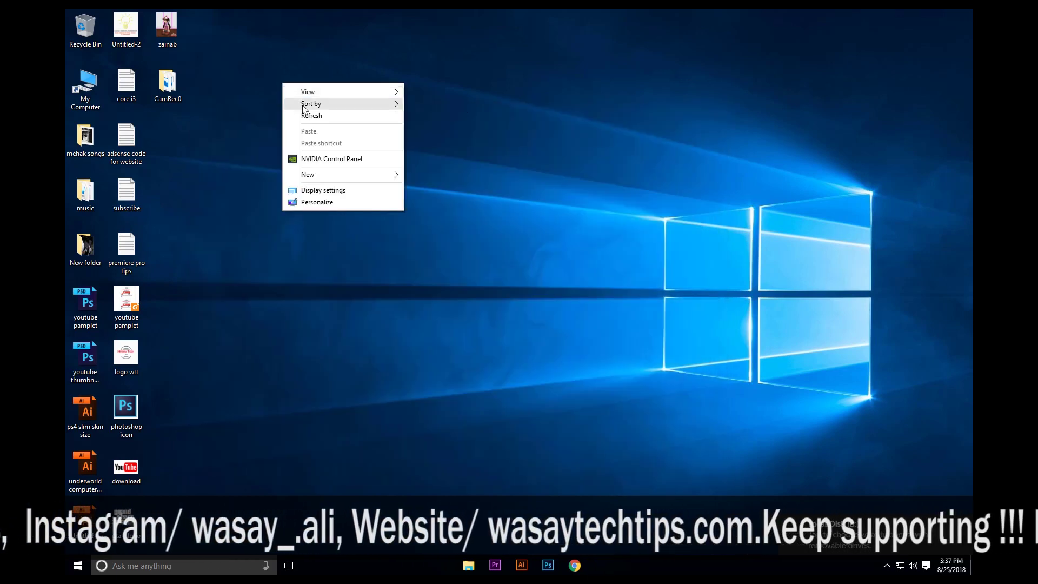
{"action": "left_click", "coordinate": [319, 116]}
Open This PC and the new Local Disk (B:) showing 232 GB free
{"action": "double_click", "coordinate": [85, 87]}
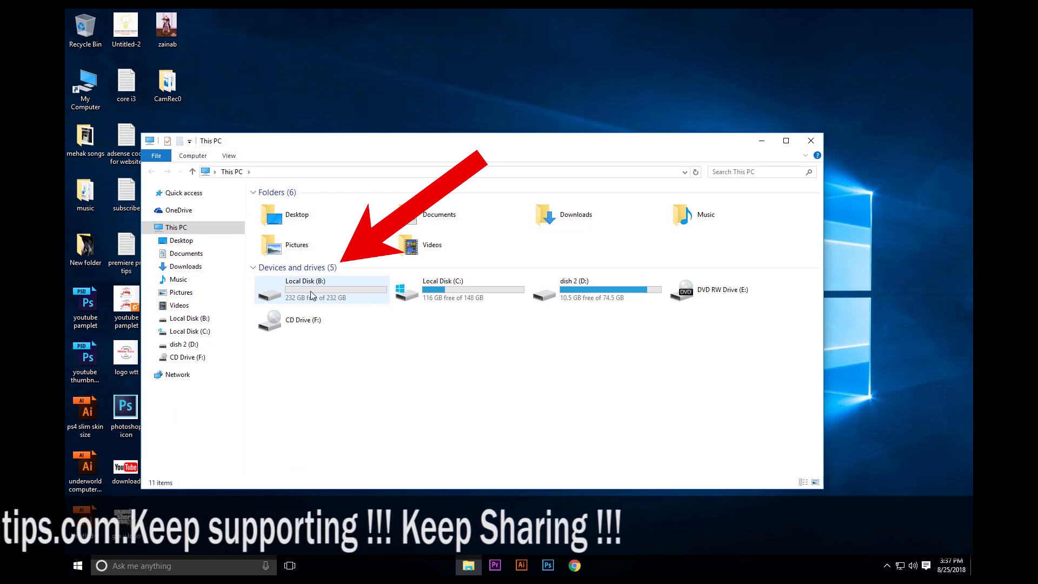
{"action": "left_click", "coordinate": [346, 298]}
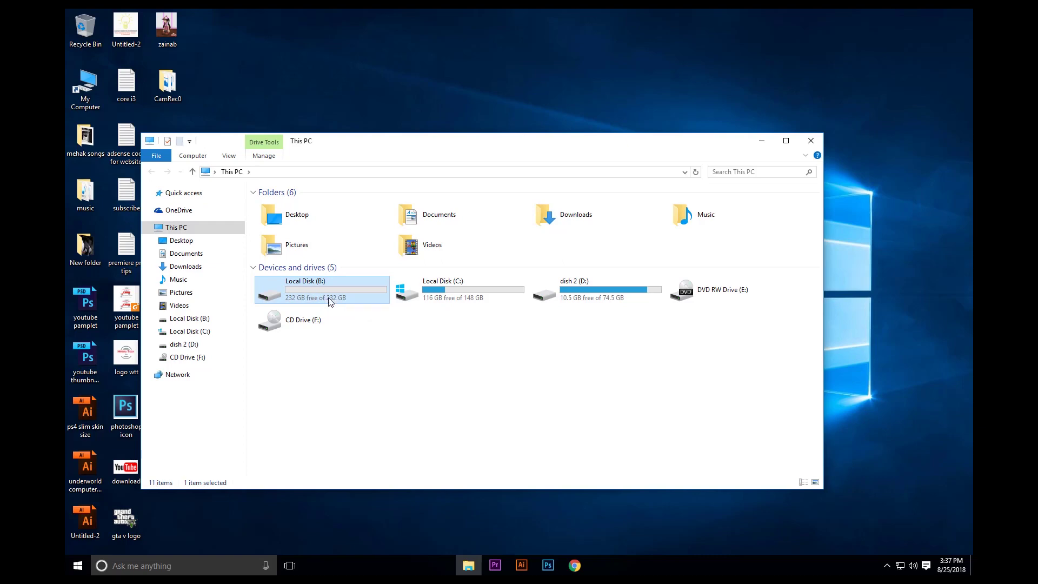
{"action": "double_click", "coordinate": [330, 299]}
Return from the empty Local Disk (B:) to the This PC drive list
{"action": "left_click", "coordinate": [151, 172]}
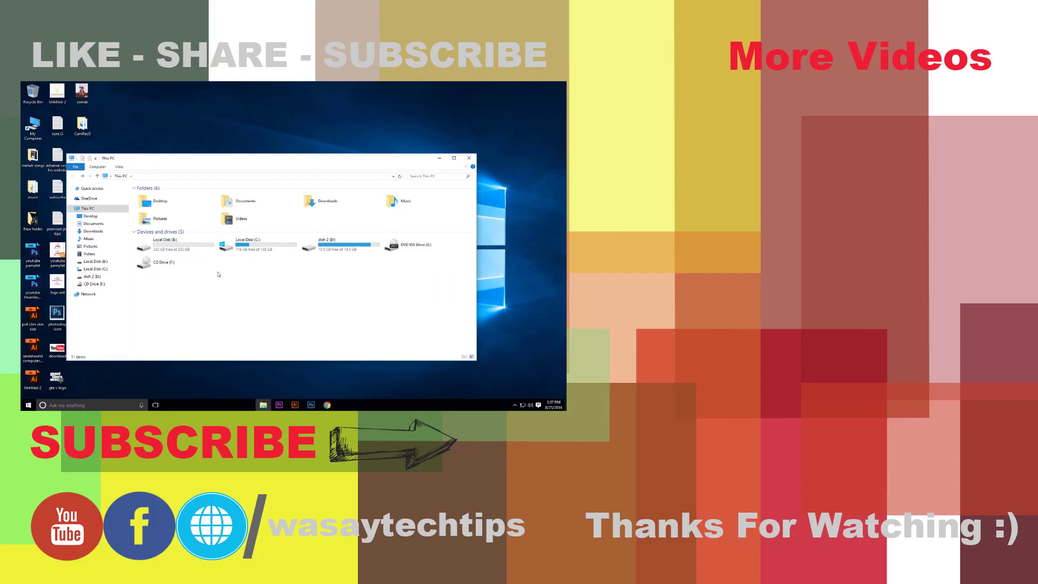